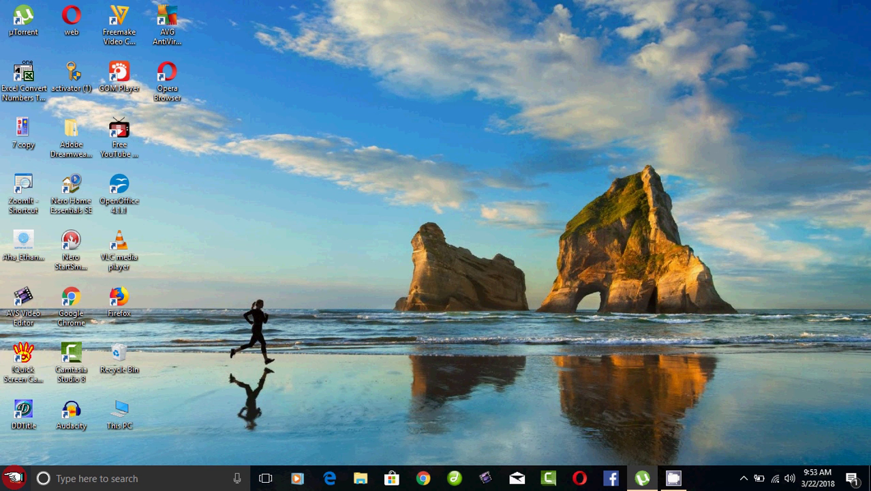
Step: Launch Word 2016 from the W section of the Start menu's app list
{"action": "left_click", "coordinate": [16, 476]}
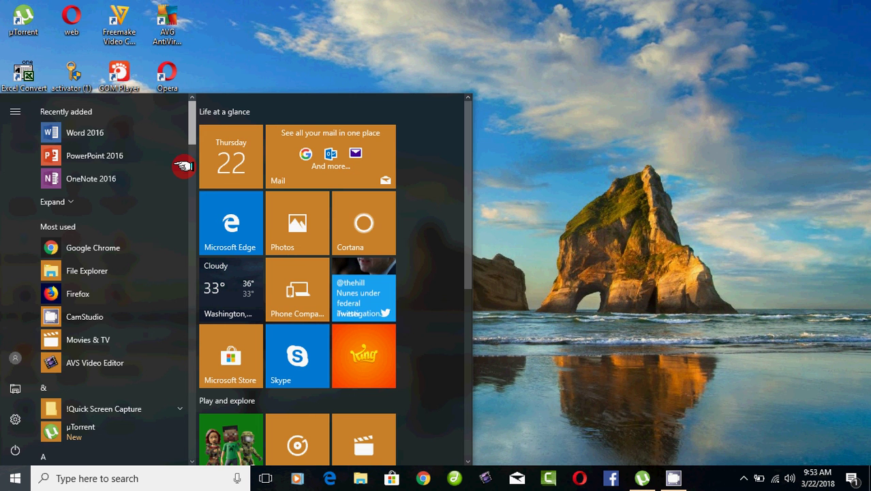
{"action": "left_click_drag", "start_coordinate": [183, 166], "coordinate": [198, 432]}
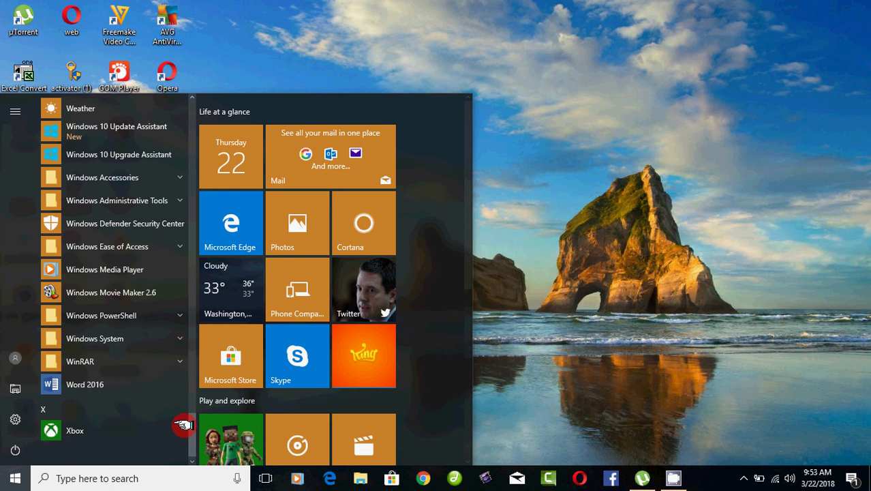
{"action": "left_click", "coordinate": [75, 384]}
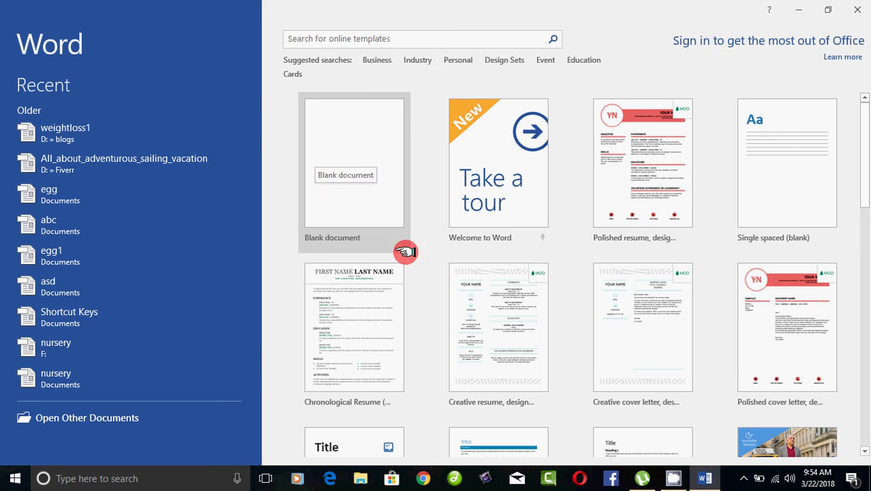
Step: Create a new document from the Blank document template
{"action": "left_click", "coordinate": [350, 144]}
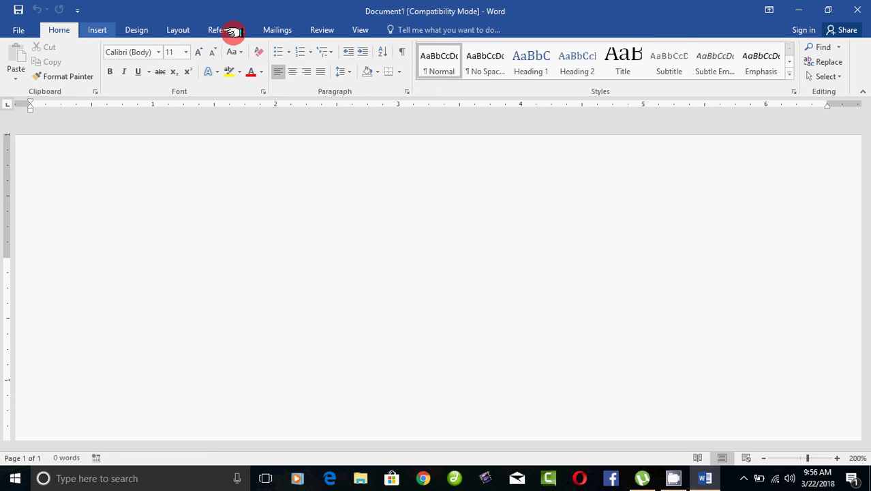
{"action": "left_click", "coordinate": [97, 30]}
{"action": "left_click", "coordinate": [128, 30]}
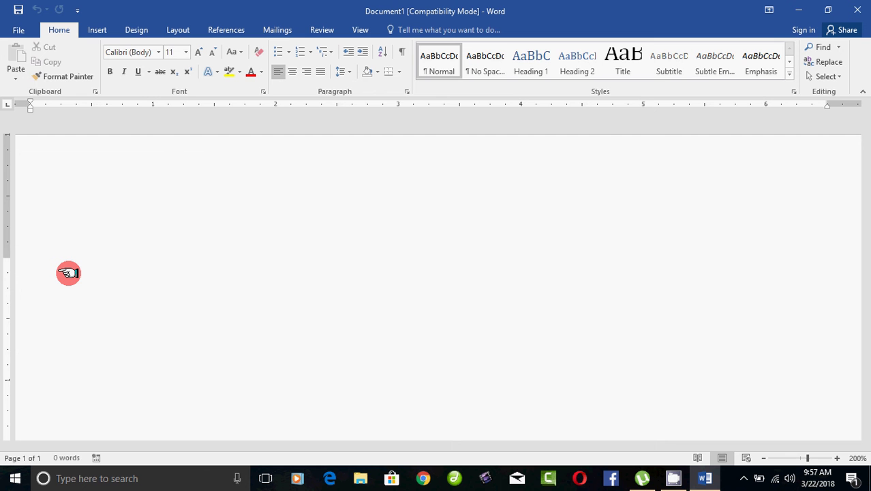
Step: Type 'Nice to learn computer from youtube' and 'Online coaching centre' on separate lines
{"action": "type", "text": "nice to learn computer from youtube"}
{"action": "key", "text": "Return"}
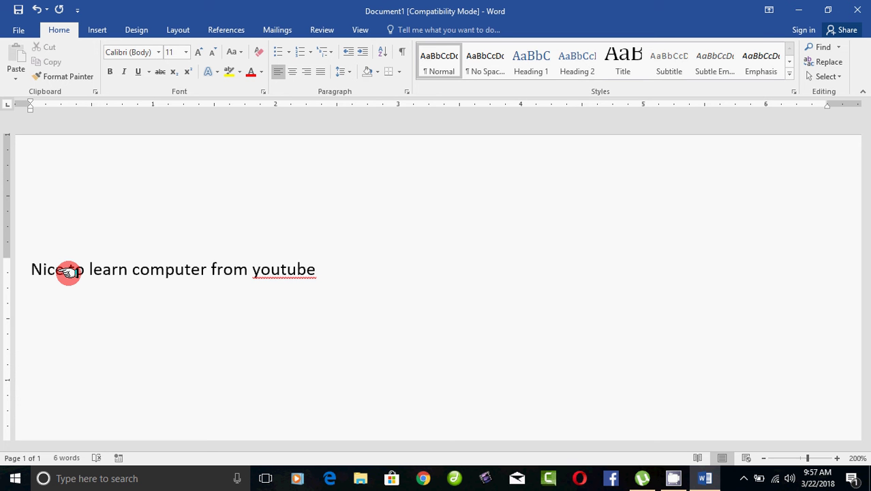
{"action": "type", "text": "online co"}
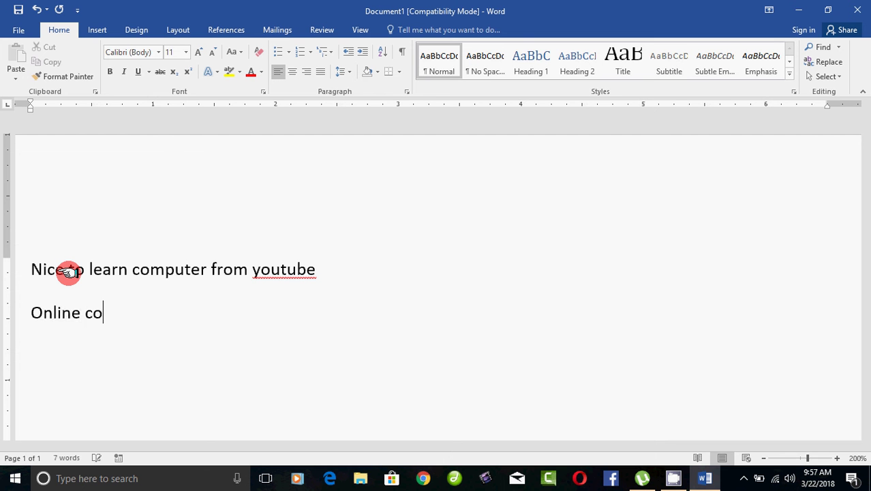
{"action": "type", "text": "aching centre"}
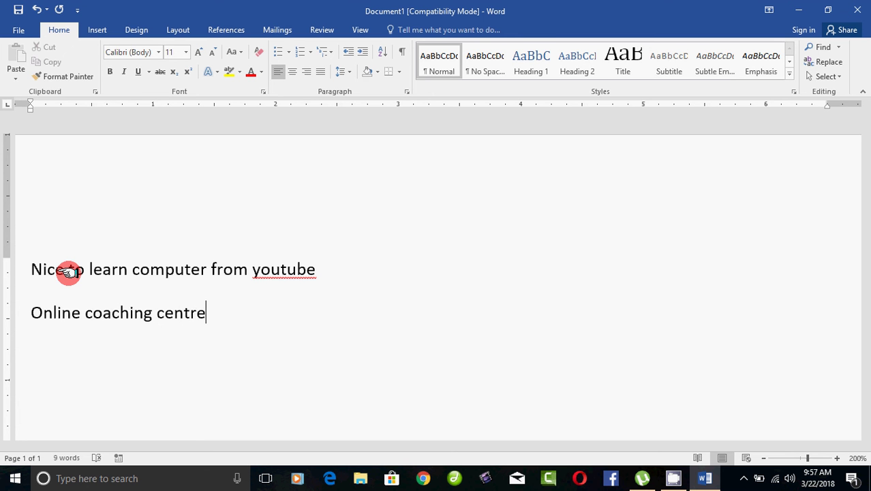
{"action": "key", "text": "Return"}
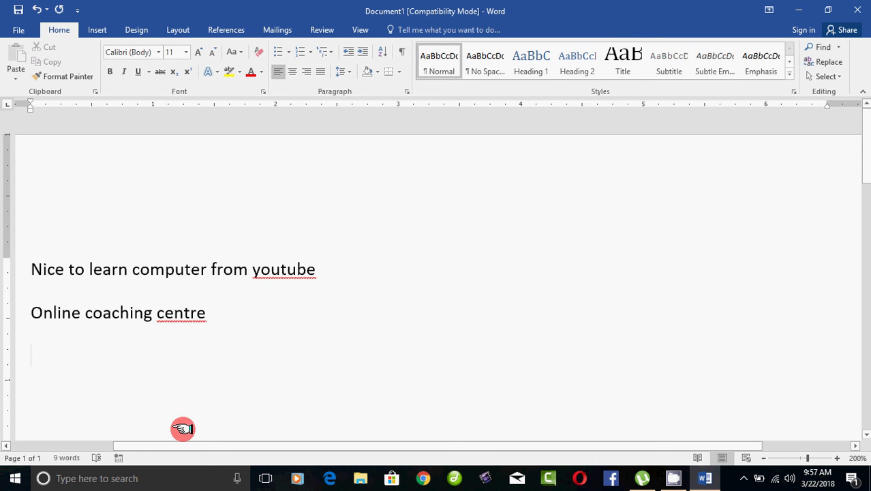
Step: Move the caret through the text, then delete 'centre' from the end of the second line
{"action": "key", "text": "Up"}
{"action": "key", "text": "Up"}
{"action": "key", "text": "Up"}
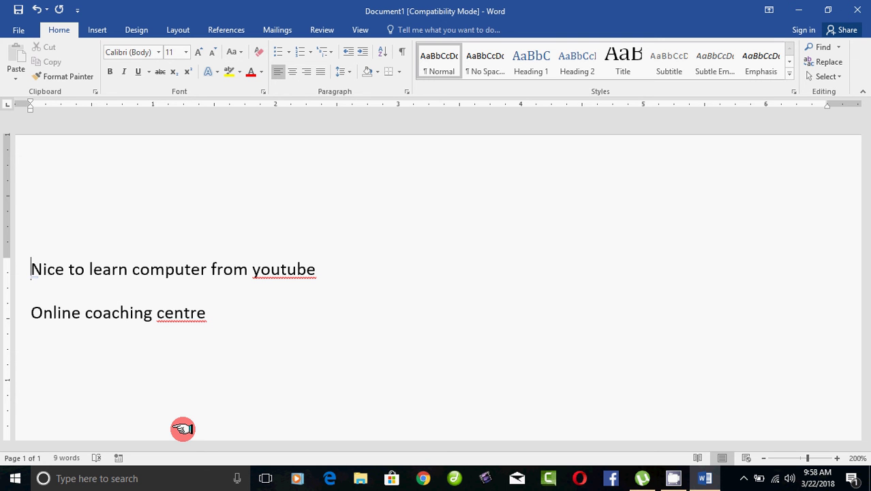
{"action": "key", "text": "Right"}
{"action": "key", "text": "Right"}
{"action": "key", "text": "Right"}
{"action": "key", "text": "Right"}
{"action": "key", "text": "Right"}
{"action": "key", "text": "Right"}
{"action": "key", "text": "Right"}
{"action": "key", "text": "Right"}
{"action": "key", "text": "Right"}
{"action": "key", "text": "Right"}
{"action": "key", "text": "Right"}
{"action": "key", "text": "Right"}
{"action": "key", "text": "Right"}
{"action": "key", "text": "Right"}
{"action": "key", "text": "Right"}
{"action": "key", "text": "Right"}
{"action": "key", "text": "Right"}
{"action": "key", "text": "Right"}
{"action": "key", "text": "Right"}
{"action": "key", "text": "Left"}
{"action": "key", "text": "Left"}
{"action": "key", "text": "Left"}
{"action": "key", "text": "Left"}
{"action": "key", "text": "Left"}
{"action": "key", "text": "Left"}
{"action": "key", "text": "Left"}
{"action": "key", "text": "Left"}
{"action": "key", "text": "Left"}
{"action": "key", "text": "Left"}
{"action": "key", "text": "Left"}
{"action": "key", "text": "Down"}
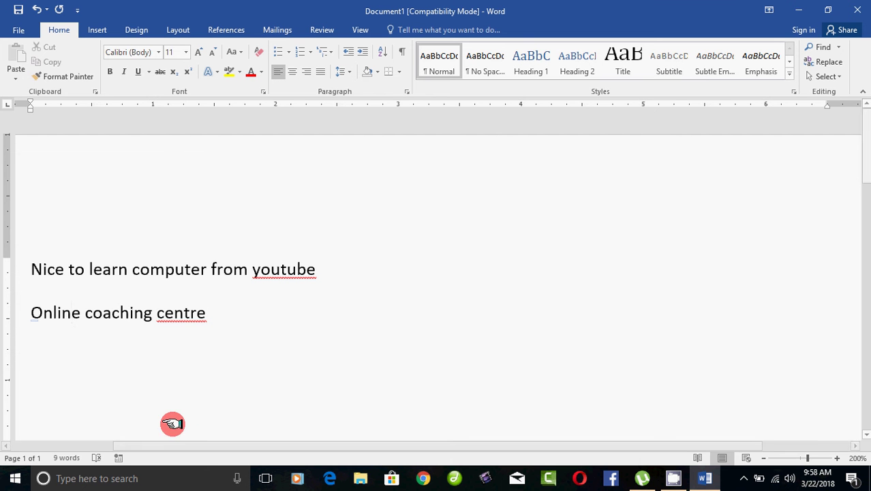
{"action": "left_click", "coordinate": [206, 320]}
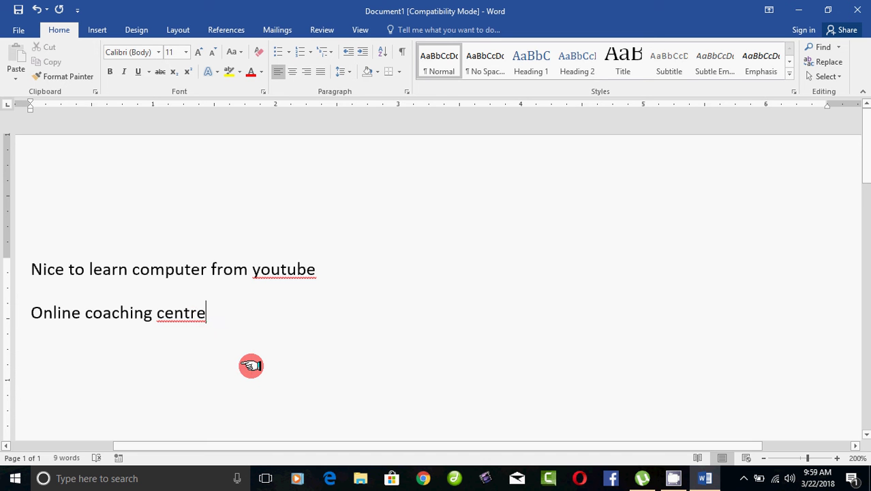
{"action": "key", "text": "BackSpace"}
{"action": "key", "text": "BackSpace"}
{"action": "key", "text": "BackSpace"}
{"action": "key", "text": "BackSpace"}
{"action": "key", "text": "BackSpace"}
{"action": "key", "text": "BackSpace"}
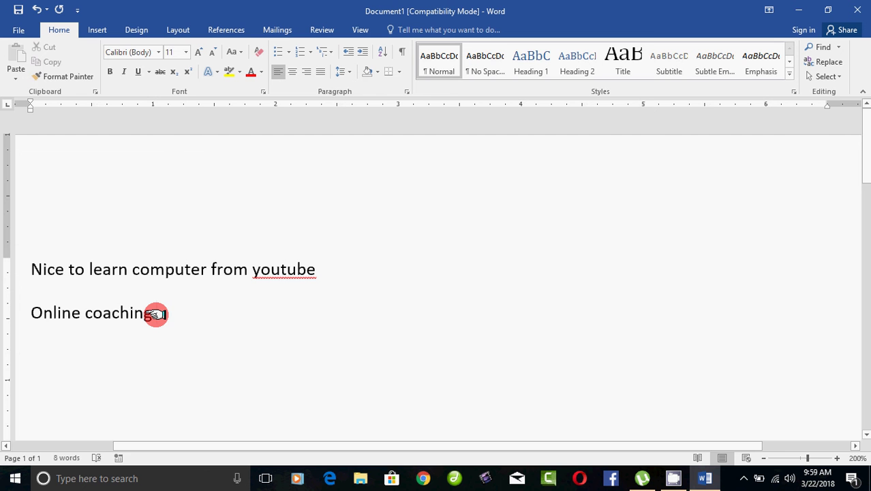
Step: Delete 'coaching' so the second line is just 'Online'
{"action": "key", "text": "BackSpace"}
{"action": "key", "text": "BackSpace"}
{"action": "key", "text": "BackSpace"}
{"action": "key", "text": "BackSpace"}
{"action": "key", "text": "BackSpace"}
{"action": "key", "text": "BackSpace"}
{"action": "key", "text": "BackSpace"}
{"action": "key", "text": "BackSpace"}
{"action": "key", "text": "BackSpace"}
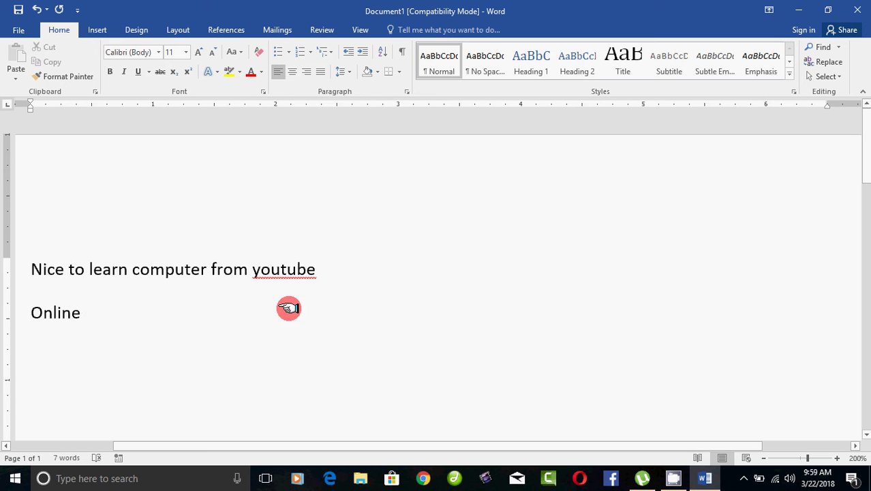
{"action": "left_click", "coordinate": [250, 269]}
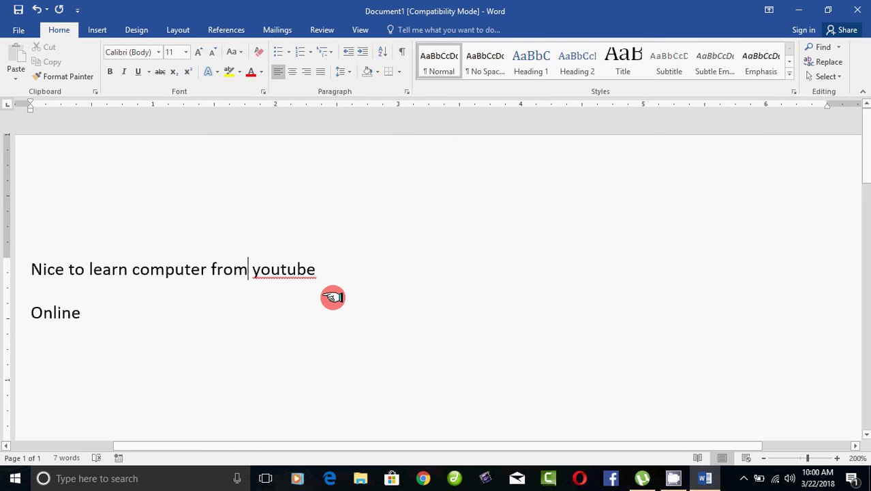
Step: Delete ' youtube' from the first line and erase the 'Online' line
{"action": "key", "text": "Delete"}
{"action": "key", "text": "Delete"}
{"action": "key", "text": "Delete"}
{"action": "key", "text": "Delete"}
{"action": "key", "text": "Delete"}
{"action": "key", "text": "Delete"}
{"action": "key", "text": "Delete"}
{"action": "key", "text": "Delete"}
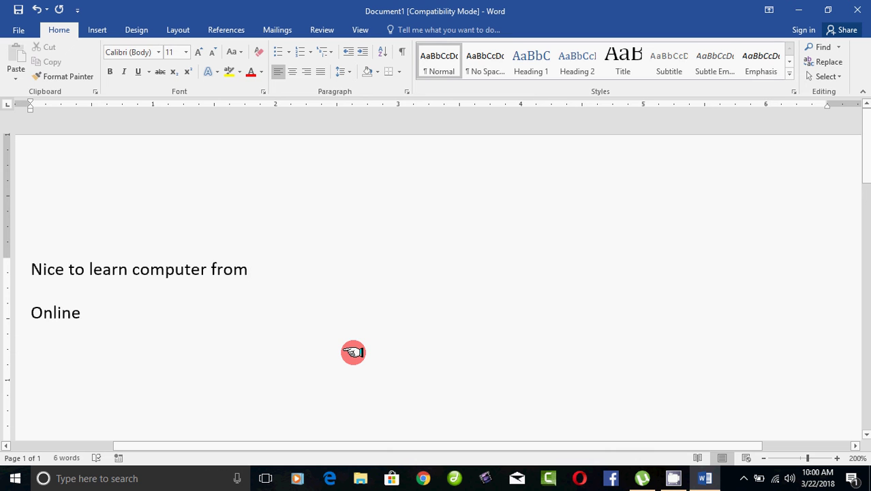
{"action": "left_click", "coordinate": [82, 312]}
{"action": "key", "text": "BackSpace"}
{"action": "key", "text": "BackSpace"}
{"action": "key", "text": "BackSpace"}
{"action": "key", "text": "BackSpace"}
{"action": "key", "text": "BackSpace"}
{"action": "key", "text": "BackSpace"}
{"action": "key", "text": "BackSpace"}
{"action": "key", "text": "BackSpace"}
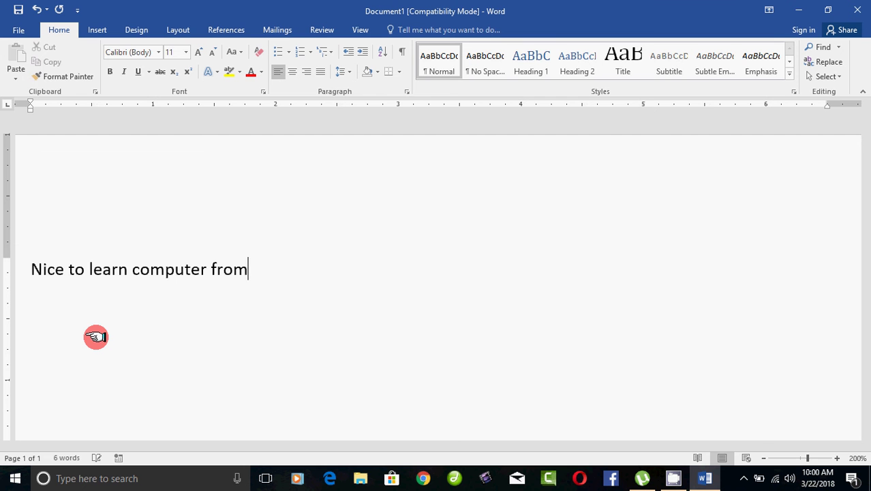
Step: Delete the words after 'Nice to', then retype 'learn computer from youtube'
{"action": "left_click", "coordinate": [88, 269]}
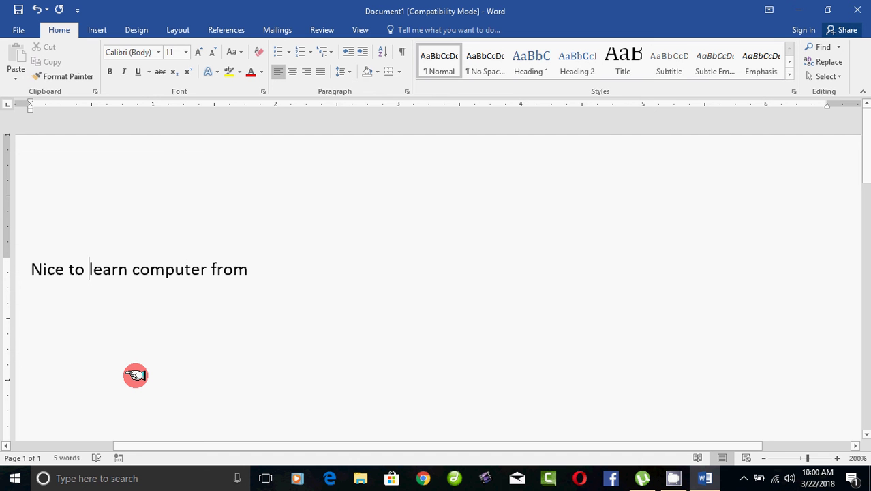
{"action": "key", "text": "Delete"}
{"action": "key", "text": "Delete"}
{"action": "key", "text": "Delete"}
{"action": "key", "text": "Delete"}
{"action": "key", "text": "Delete"}
{"action": "key", "text": "Delete"}
{"action": "key", "text": "Delete"}
{"action": "key", "text": "Delete"}
{"action": "key", "text": "Delete"}
{"action": "key", "text": "Delete"}
{"action": "key", "text": "Delete"}
{"action": "key", "text": "Delete"}
{"action": "key", "text": "Delete"}
{"action": "key", "text": "Delete"}
{"action": "key", "text": "Delete"}
{"action": "key", "text": "Delete"}
{"action": "key", "text": "Delete"}
{"action": "key", "text": "Delete"}
{"action": "key", "text": "Delete"}
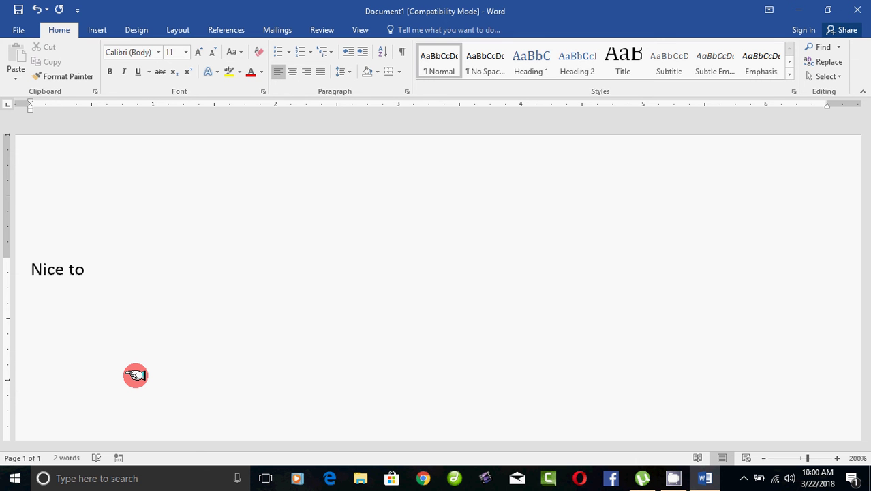
{"action": "type", "text": "learn computer from youtube"}
{"action": "key", "text": "Return"}
{"action": "type", "text": "Online coaching"}
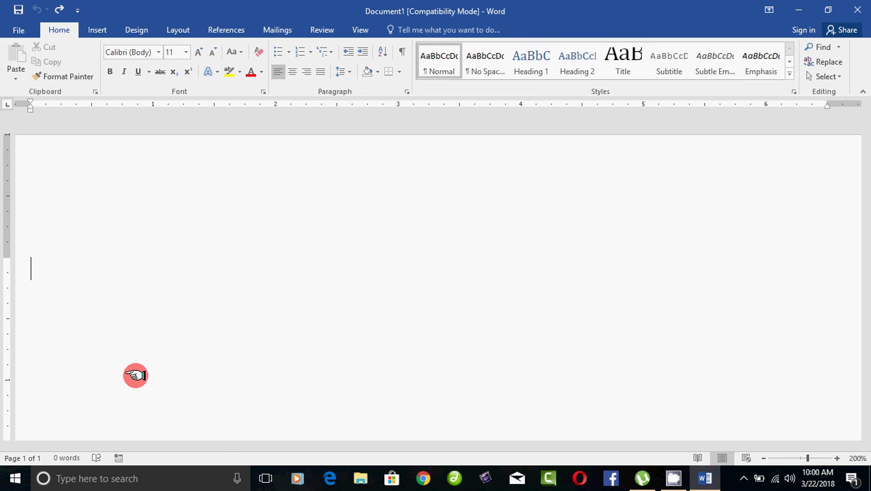
{"action": "type", "text": "nice to learn "}
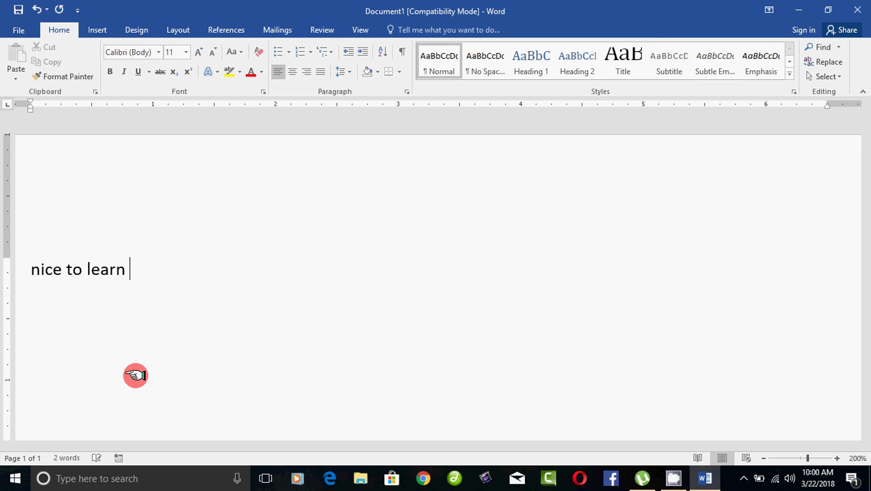
{"action": "type", "text": "computer online"}
{"action": "key", "text": "Return"}
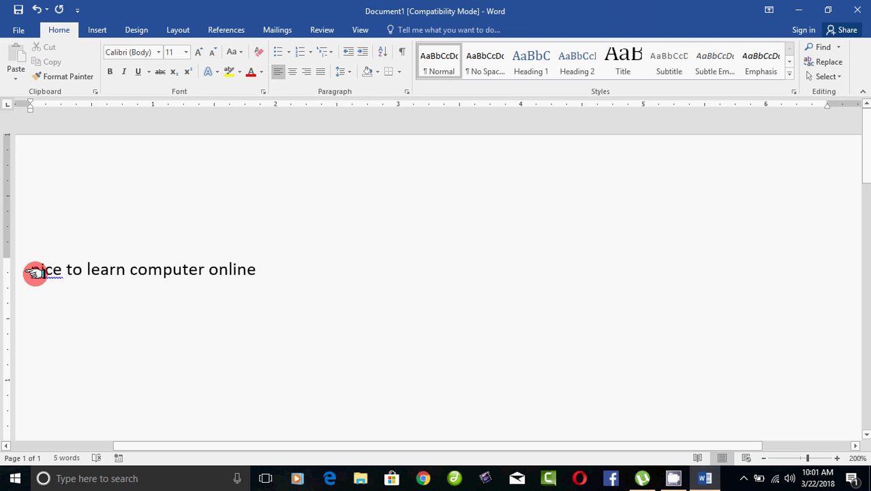
{"action": "left_click_drag", "start_coordinate": [33, 269], "coordinate": [285, 327]}
{"action": "left_click", "coordinate": [268, 349]}
{"action": "key", "text": "ctrl+a"}
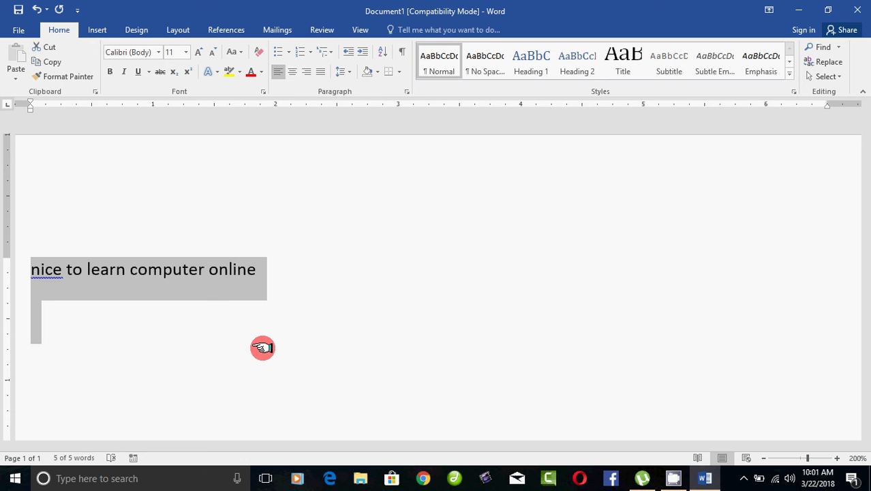
{"action": "key", "text": "Delete"}
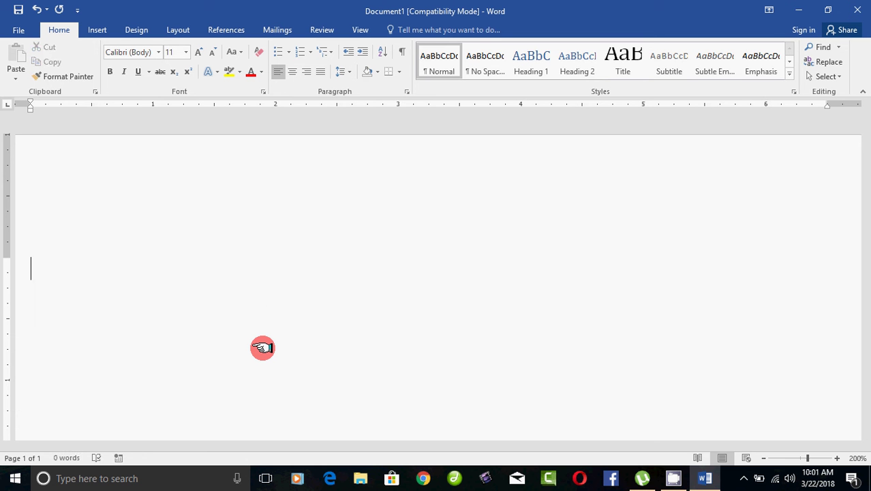
Step: Type 'Ctrl + a' and 'Del' on separate lines
{"action": "type", "text": "ctrl + a"}
{"action": "key", "text": "Return"}
{"action": "type", "text": "del"}
{"action": "key", "text": "Return"}
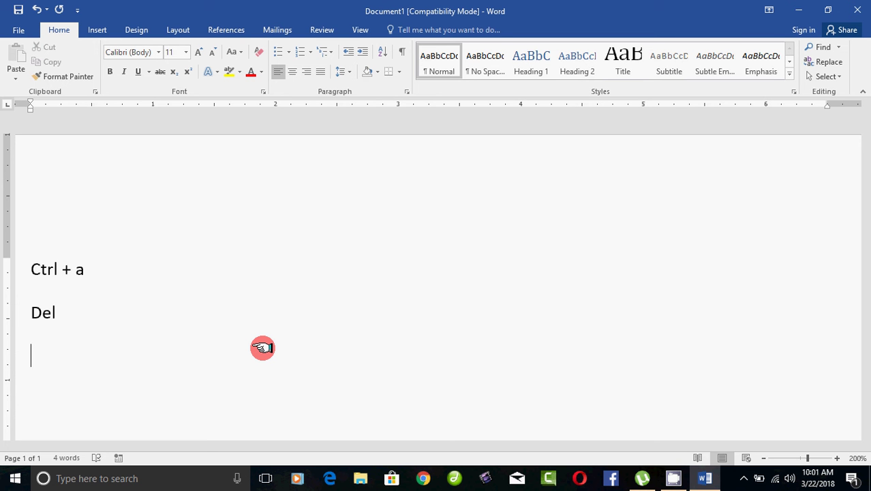
Step: Select all and delete the text, then undo with Ctrl+Z to restore the lines
{"action": "key", "text": "ctrl+a"}
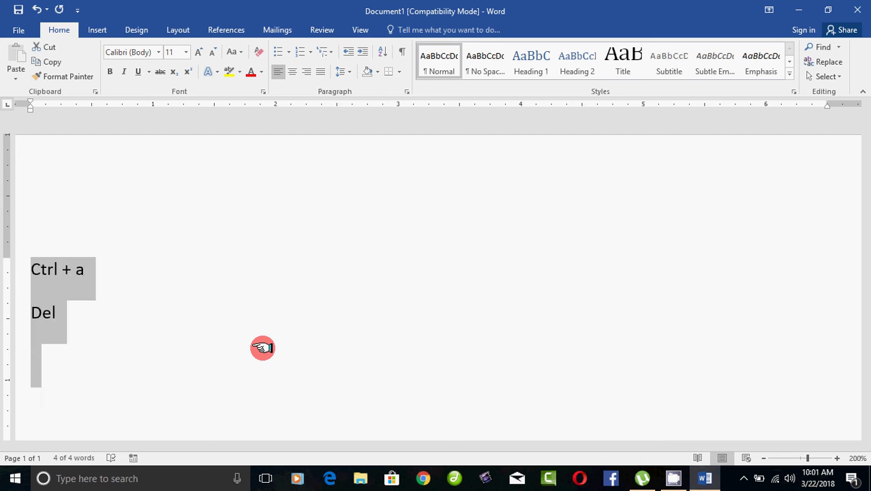
{"action": "key", "text": "Delete"}
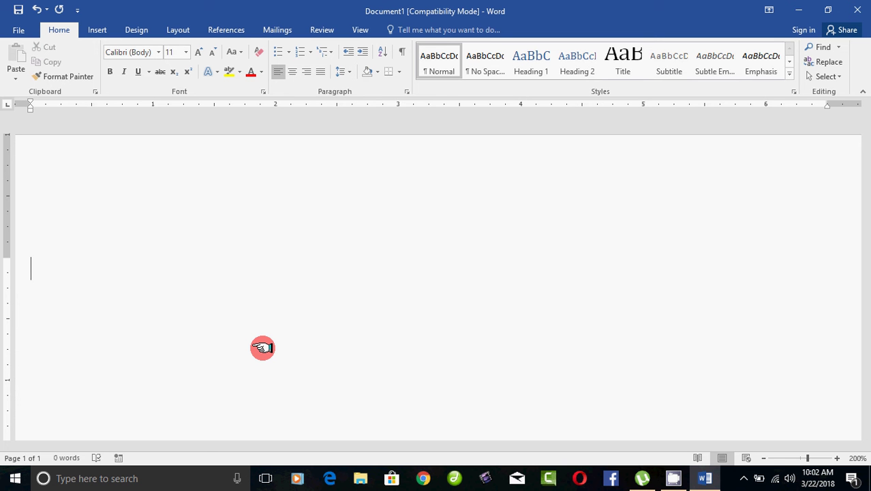
{"action": "key", "text": "ctrl+z"}
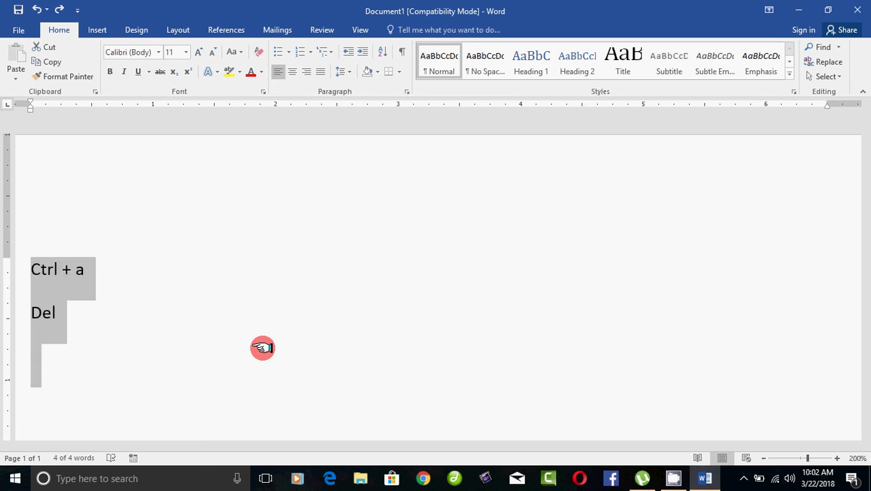
{"action": "left_click", "coordinate": [149, 414]}
Step: Add a 'Ctrl + Z recall' line, then select all and delete the document's text
{"action": "type", "text": "ctrl "}
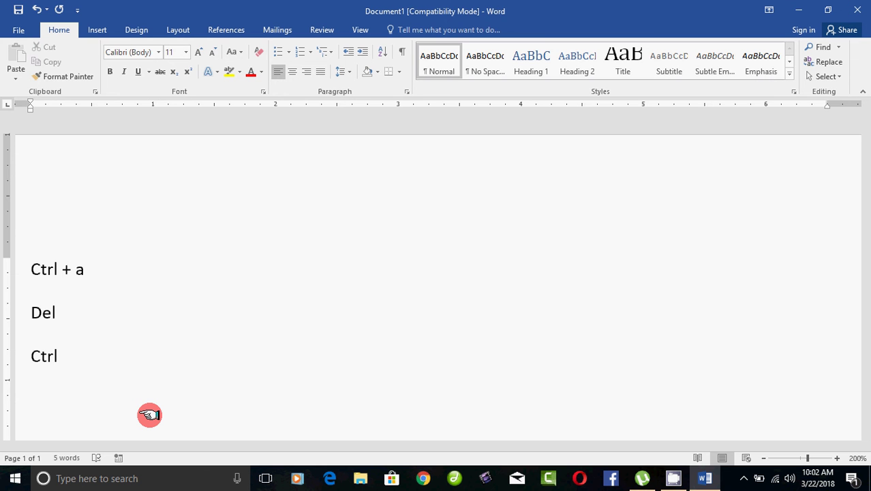
{"action": "type", "text": "+ Z recall"}
{"action": "key", "text": "Return"}
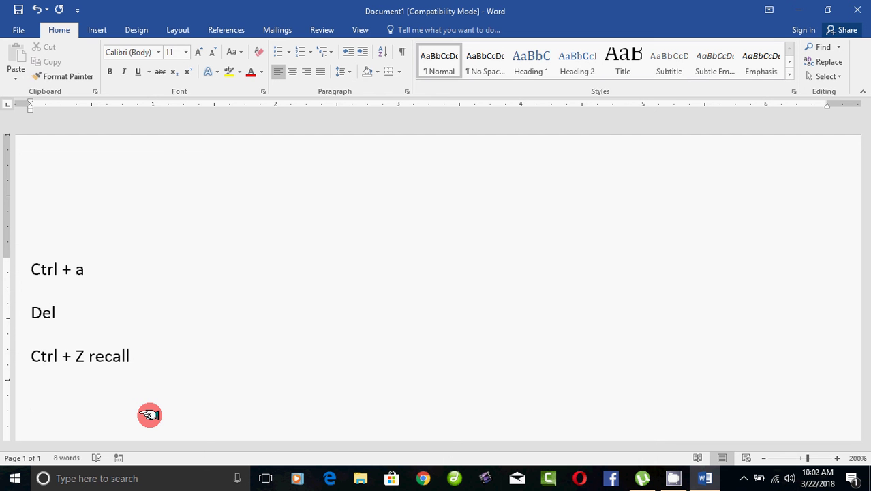
{"action": "key", "text": "ctrl+a"}
{"action": "key", "text": "Delete"}
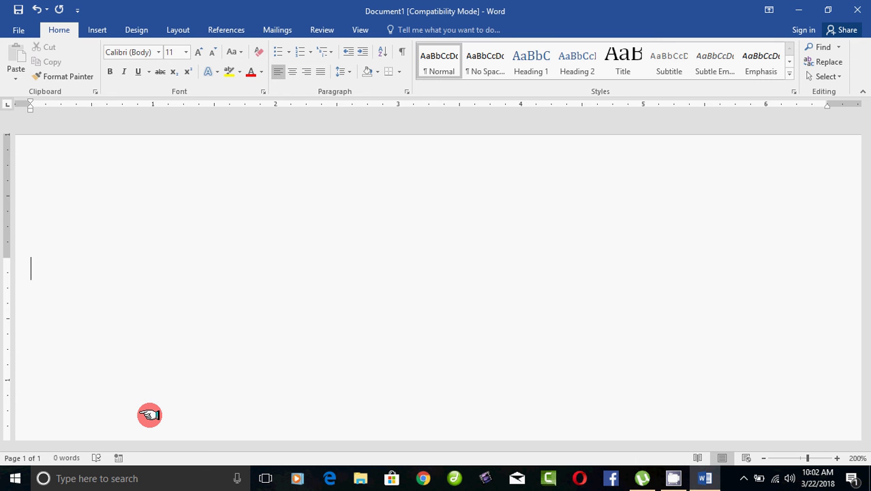
Step: Type three lines of random gibberish letters, then return the caret to the document start
{"action": "type", "text": "adsklfhdskf adljfkl dkajfadlkjflk jadsflk"}
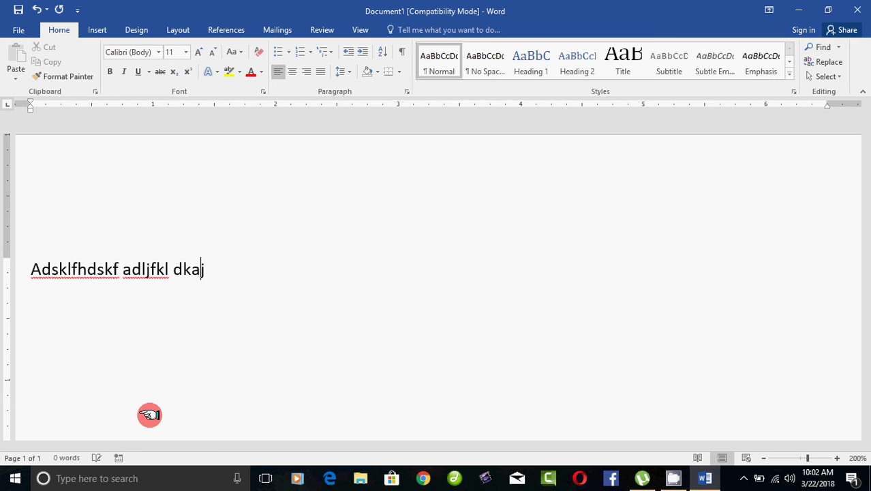
{"action": "type", "text": "j ljadfkladj lkjfdalkjflkdajf"}
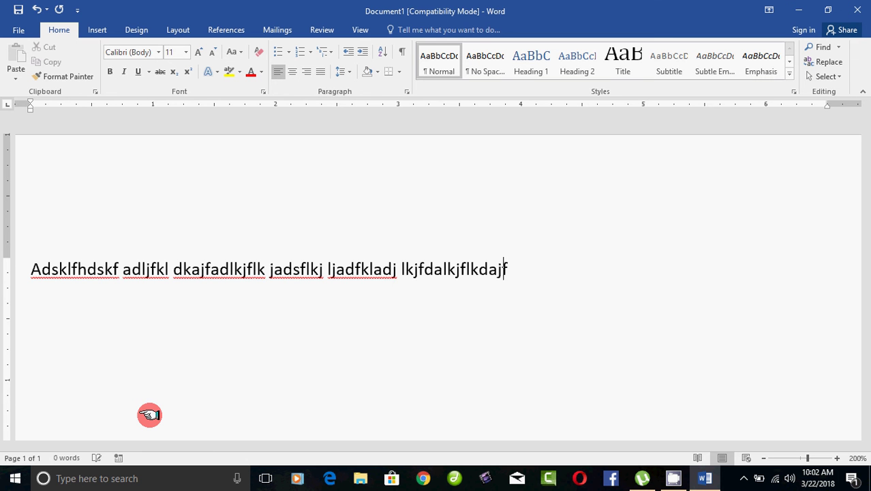
{"action": "type", "text": "lkjadslkfj lkf"}
{"action": "key", "text": "Return"}
{"action": "type", "text": "dafjkdahf"}
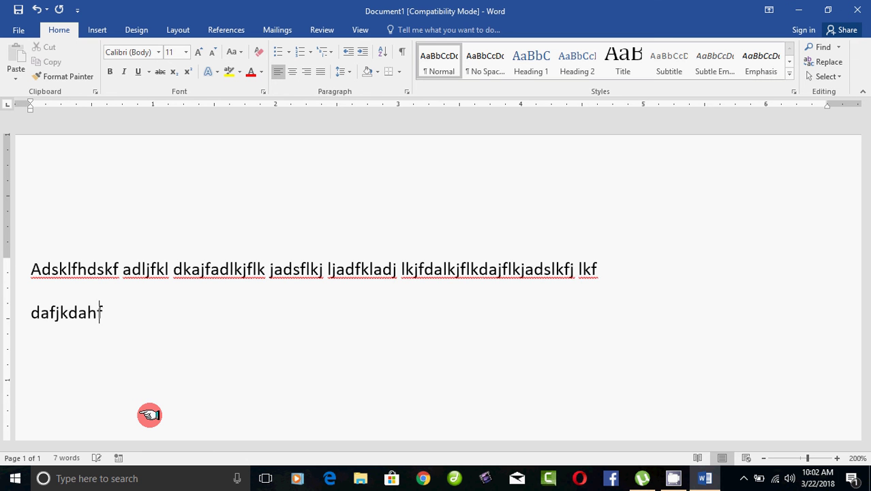
{"action": "type", "text": "jkadhsfjkhads kfjhdak hkjhdfakj hadjfkhda  "}
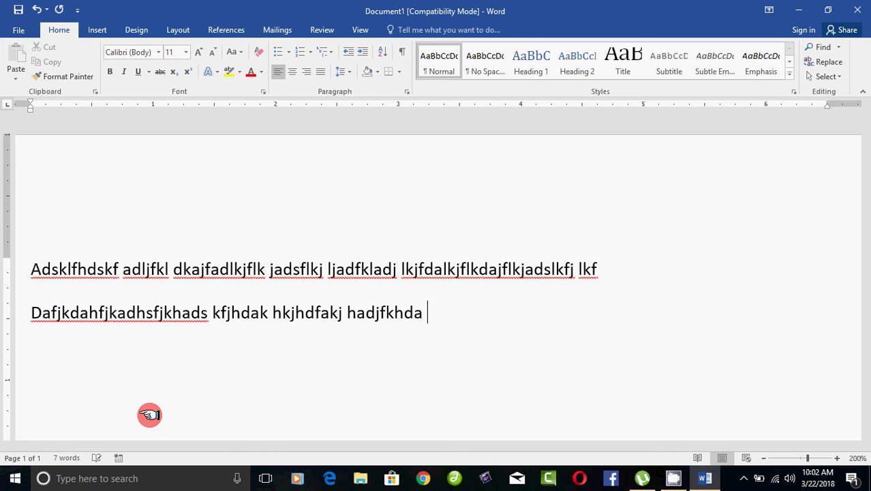
{"action": "type", "text": "kdahjfkjdah fkhadkjhfkdjas"}
{"action": "key", "text": "Return"}
{"action": "type", "text": "dkafjd"}
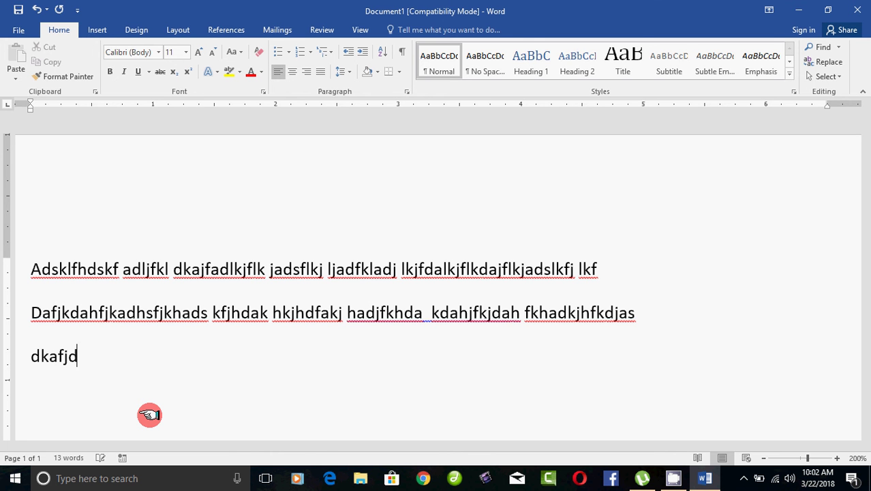
{"action": "type", "text": "afjlkadjflkjadlkfjlkadjflkadjlkfjadlsjflkjadslfk"}
{"action": "key", "text": "Return"}
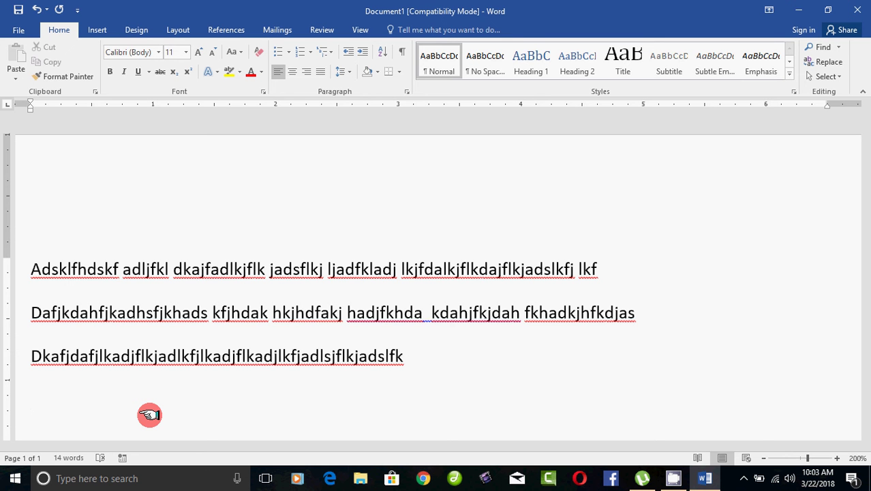
{"action": "key", "text": "ctrl+Home"}
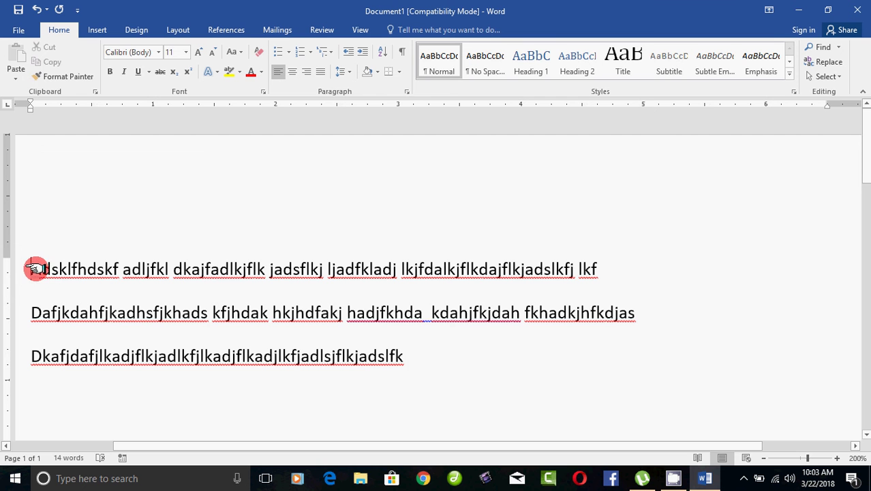
{"action": "left_click", "coordinate": [181, 356]}
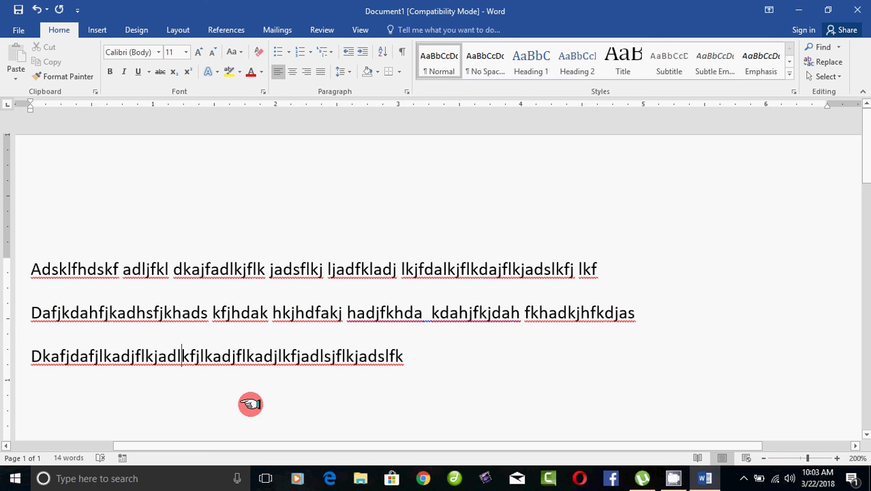
{"action": "key", "text": "ctrl+Home"}
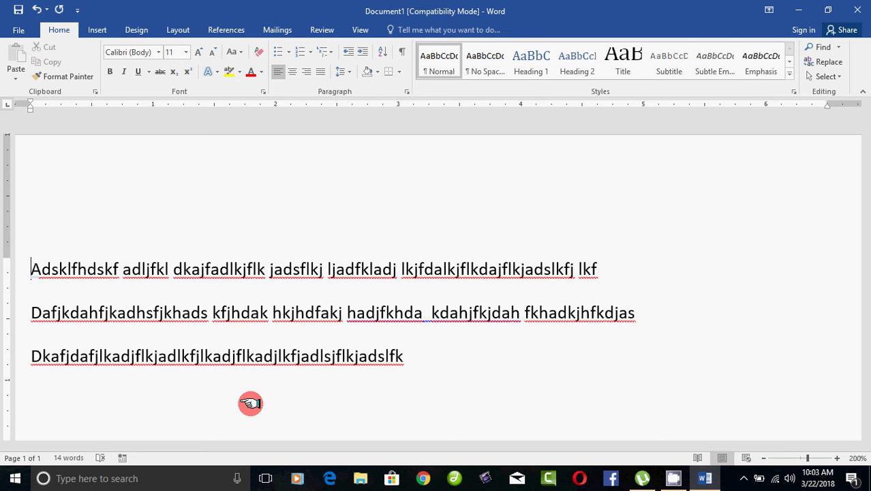
{"action": "left_click", "coordinate": [250, 404]}
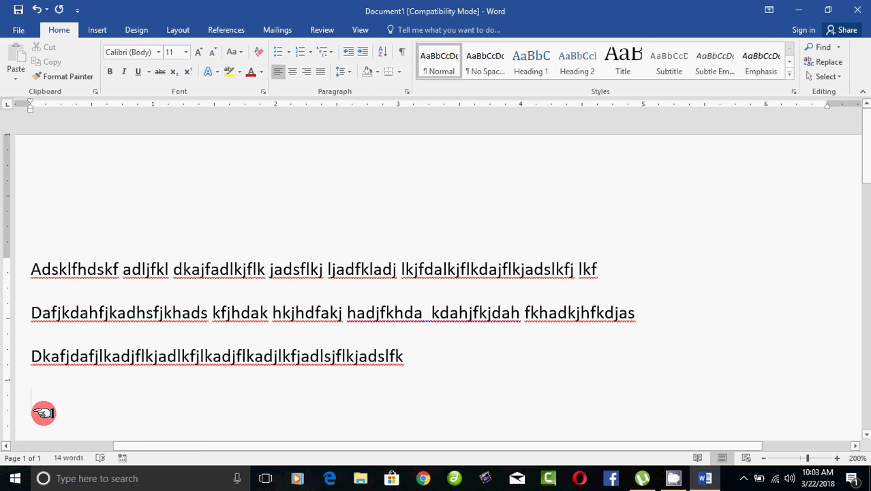
{"action": "left_click", "coordinate": [636, 313]}
{"action": "key", "text": "Home"}
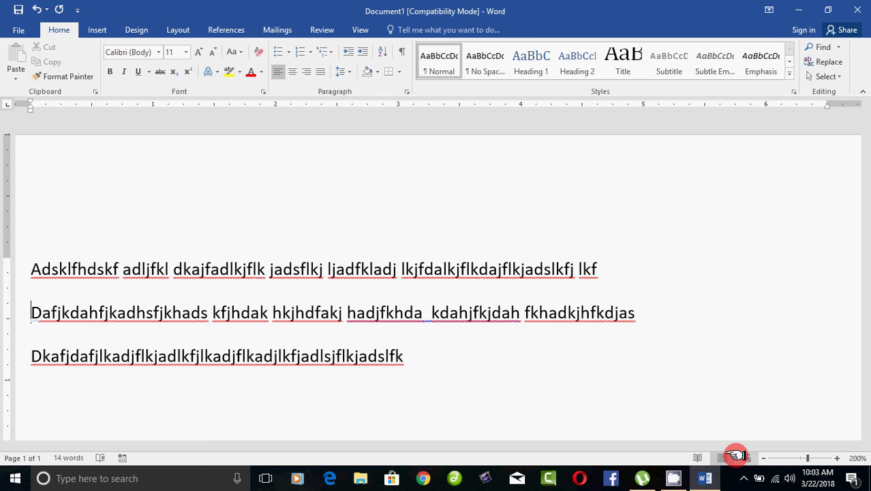
{"action": "left_click", "coordinate": [30, 268]}
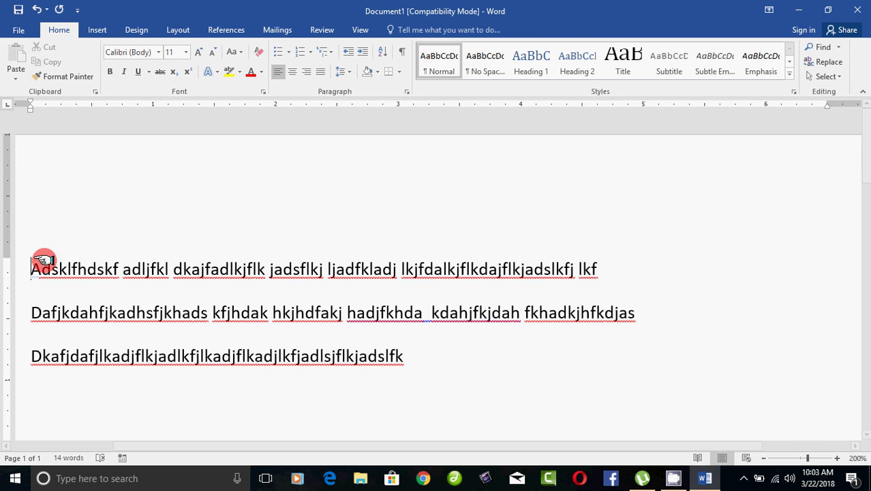
{"action": "key", "text": "End"}
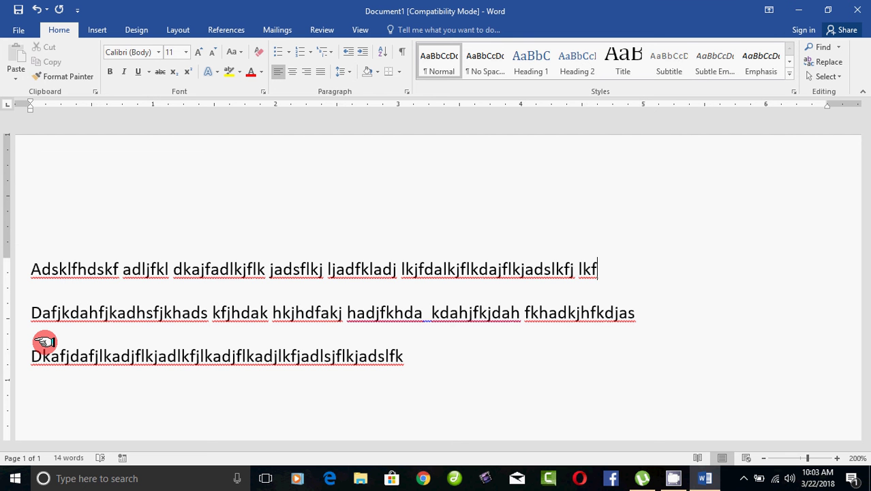
{"action": "key", "text": "Home"}
Step: Below line 3, type 'NICE TO LEARN COMPUTER FROM ONLINE BY' and the author's name in capitals
{"action": "left_click", "coordinate": [406, 356]}
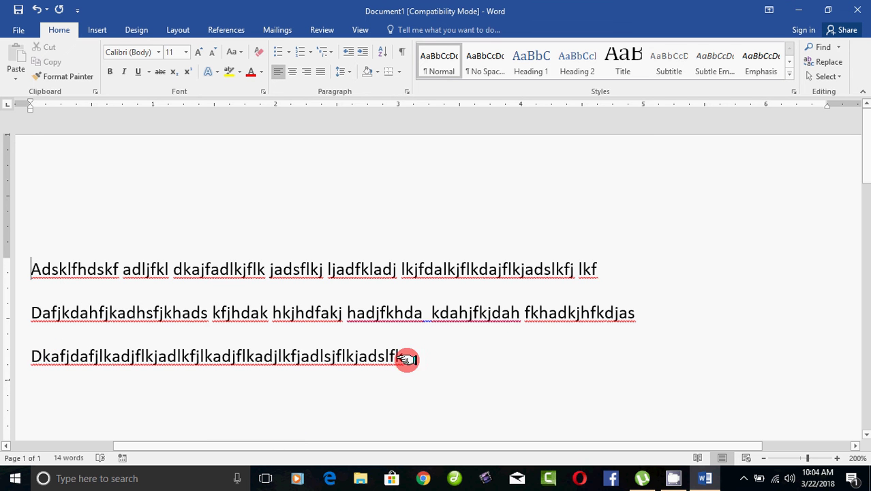
{"action": "key", "text": "Return"}
{"action": "key", "text": "Return"}
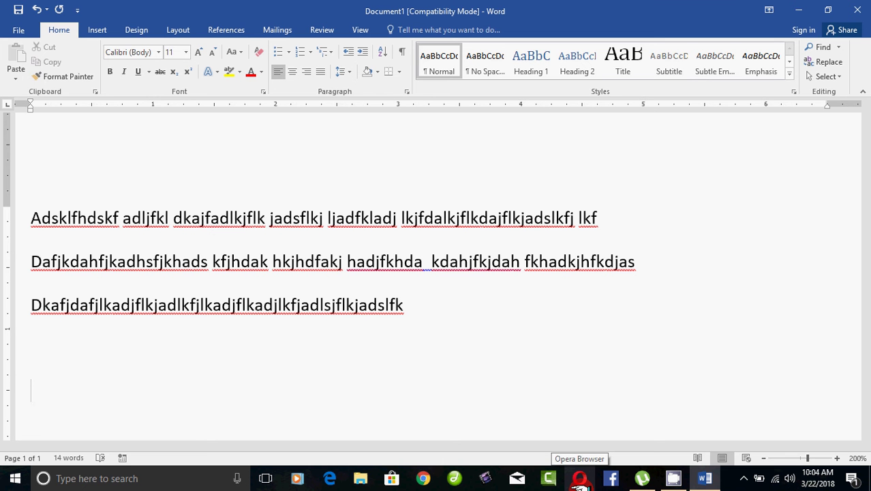
{"action": "key", "text": "Caps_Lock"}
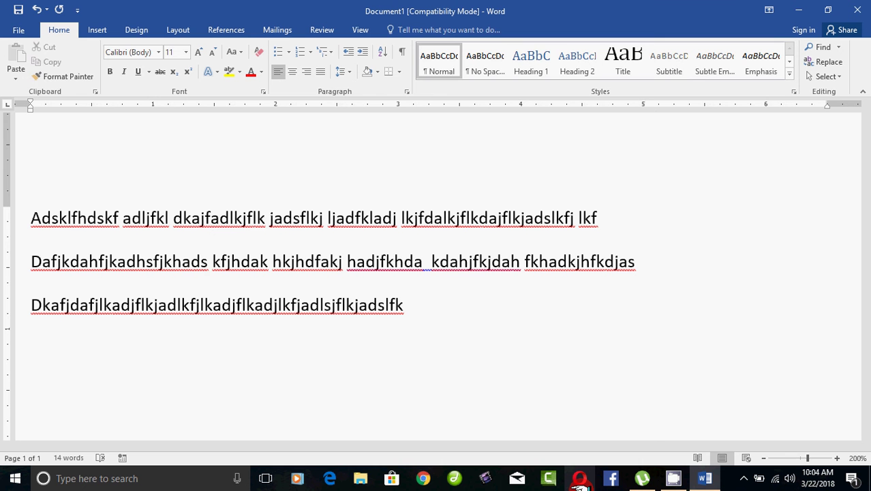
{"action": "type", "text": "NICE TO "}
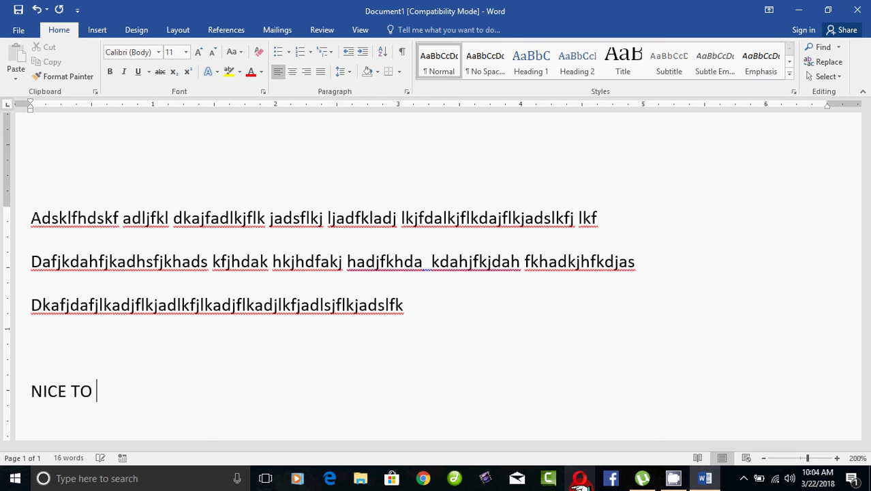
{"action": "type", "text": "LEARN COMPUTER "}
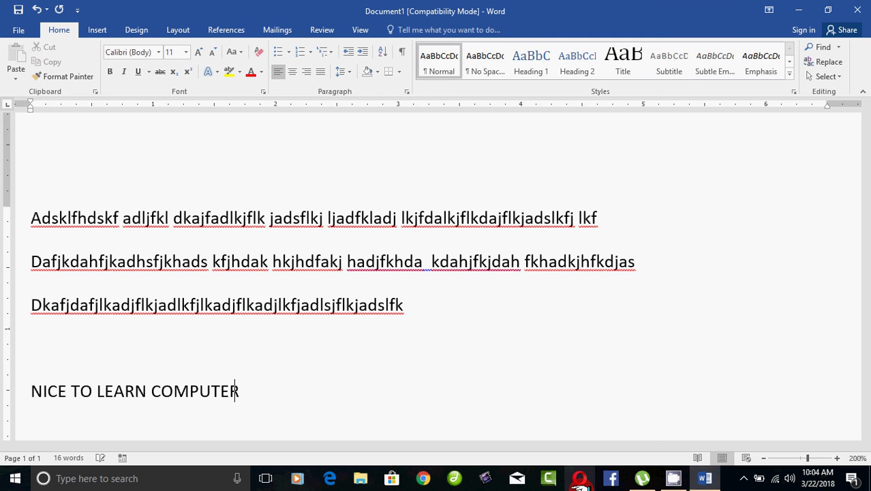
{"action": "type", "text": "FROM ON"}
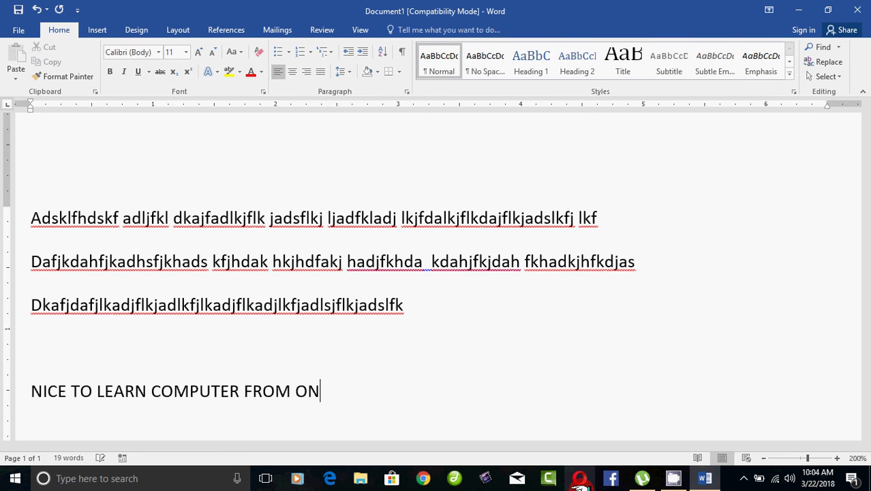
{"action": "type", "text": "LINE B"}
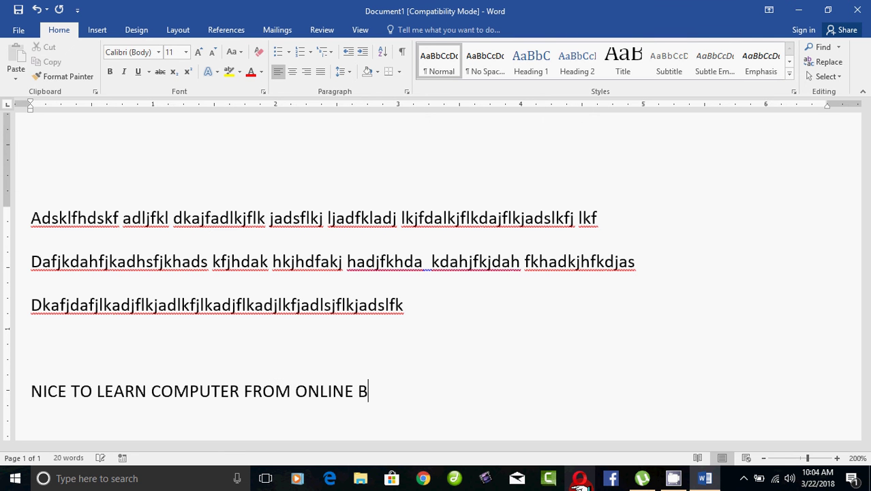
{"action": "type", "text": "Y RAHAMAT"}
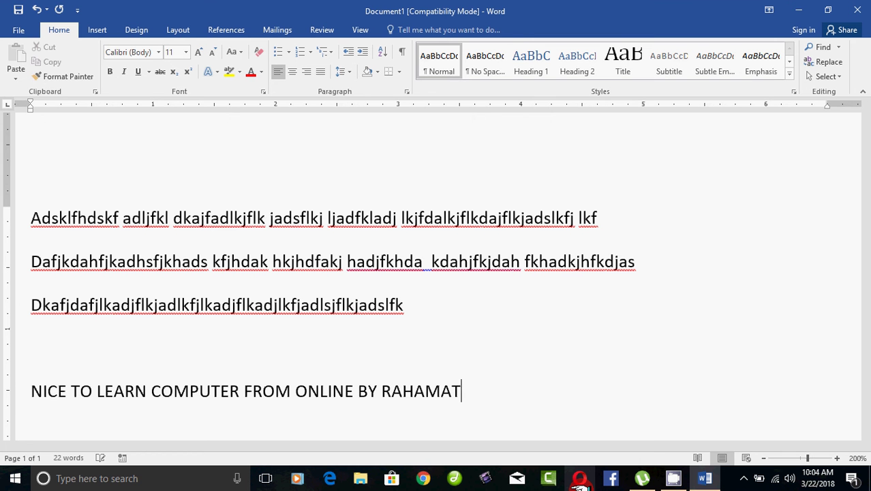
{"action": "type", "text": "HULLAHU"}
{"action": "key", "text": "BackSpace"}
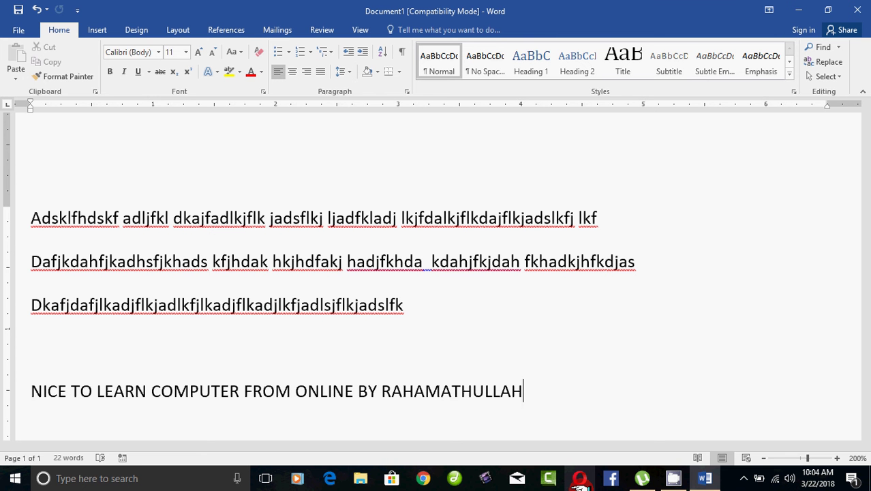
Step: Add a lowercase line 'nice to learn' under the capitals sentence and start a new line
{"action": "key", "text": "Return"}
{"action": "key", "text": "Caps_Lock"}
{"action": "type", "text": "nice to learn"}
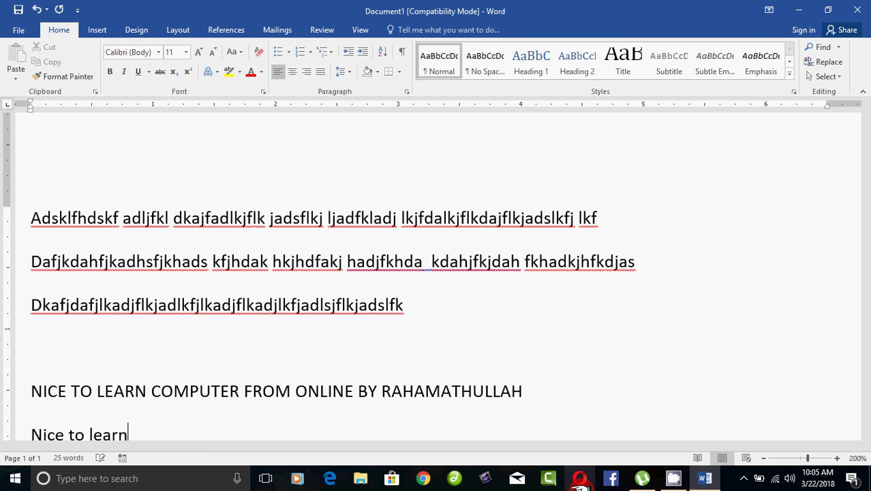
{"action": "key", "text": "Return"}
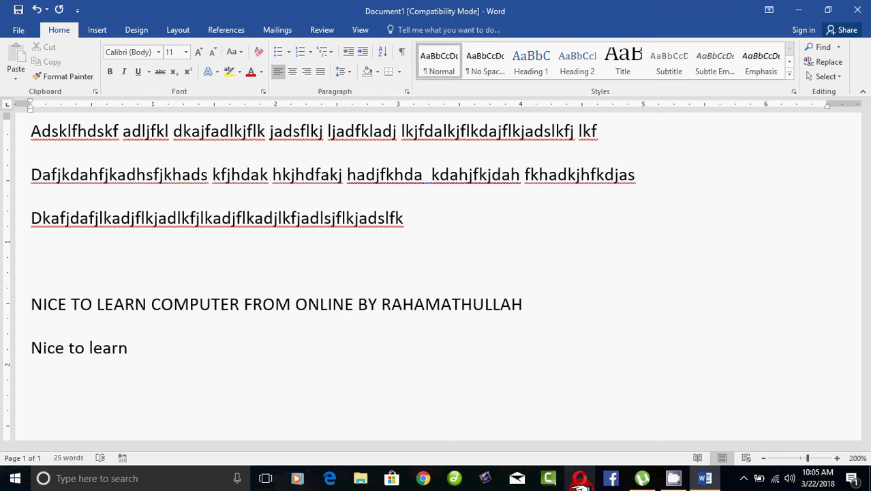
Step: Type 'Ckjhkjhkjhkjhkj' and 'VeryGood' on two separate lines, ending with a new line
{"action": "type", "text": "Ckjhkjhkjhkjhkj"}
{"action": "key", "text": "Return"}
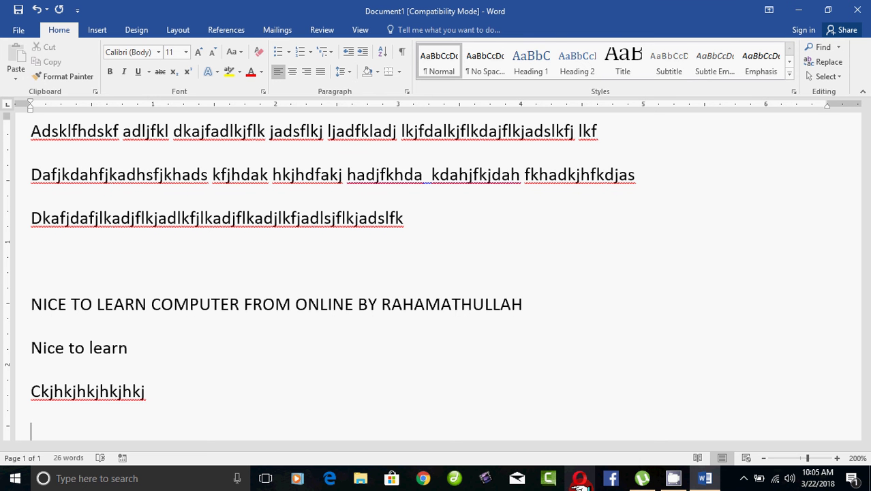
{"action": "type", "text": "verv"}
{"action": "key", "text": "BackSpace"}
{"action": "type", "text": "v"}
{"action": "type", "text": "Good"}
{"action": "key", "text": "Return"}
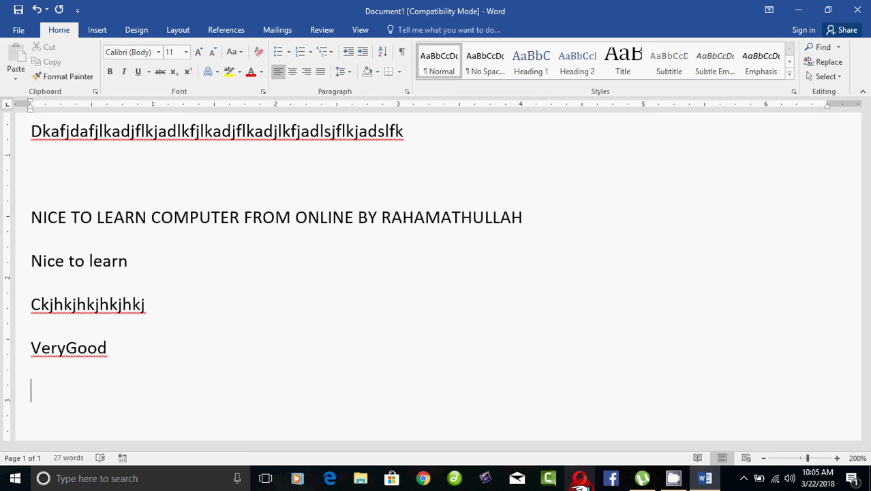